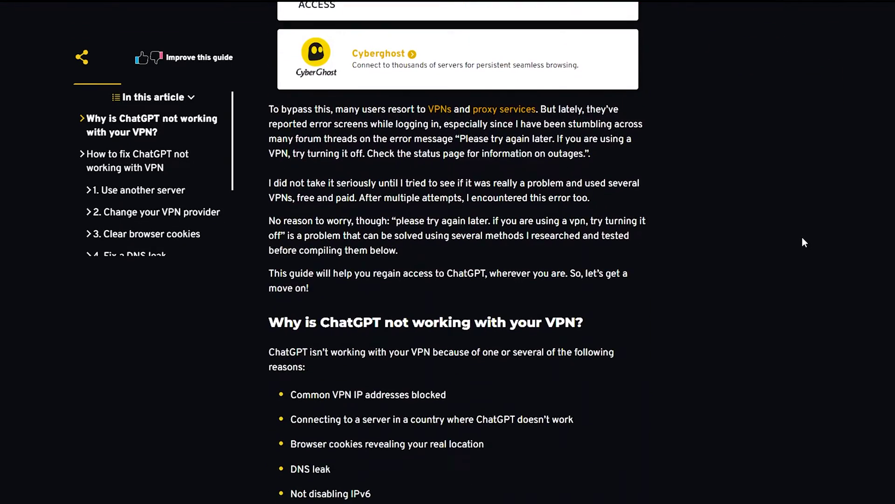
# - Switch Proton VPN from the Japan server to Netherlands free server NL-FREE#221157
pyautogui.scroll(-2, 802, 238)
pyautogui.scroll(-9, 802, 241)
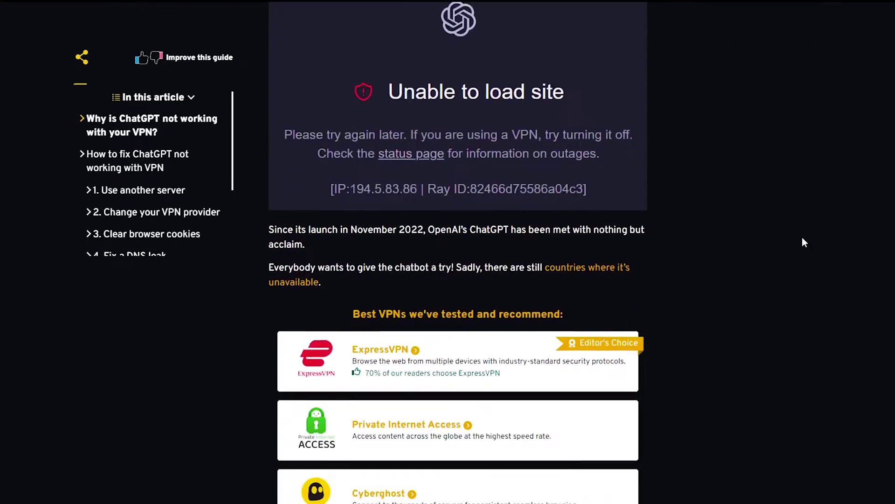
pyautogui.scroll(-3, 802, 237)
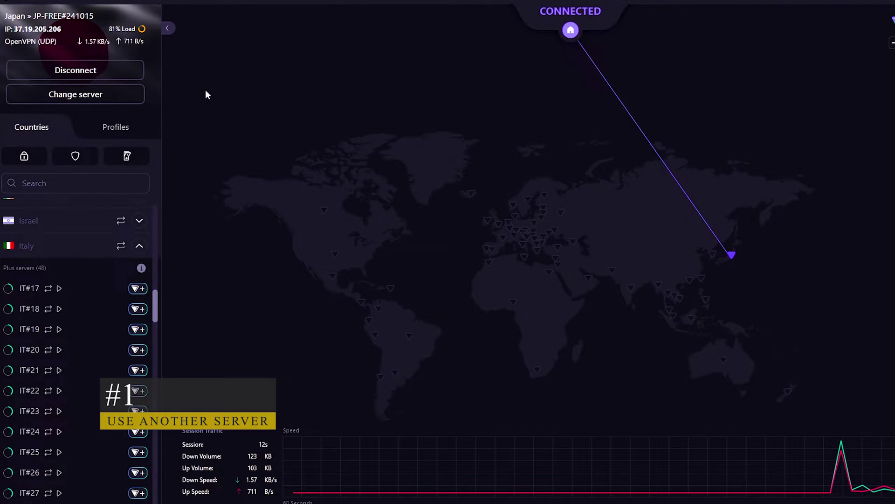
pyautogui.click(112, 98)
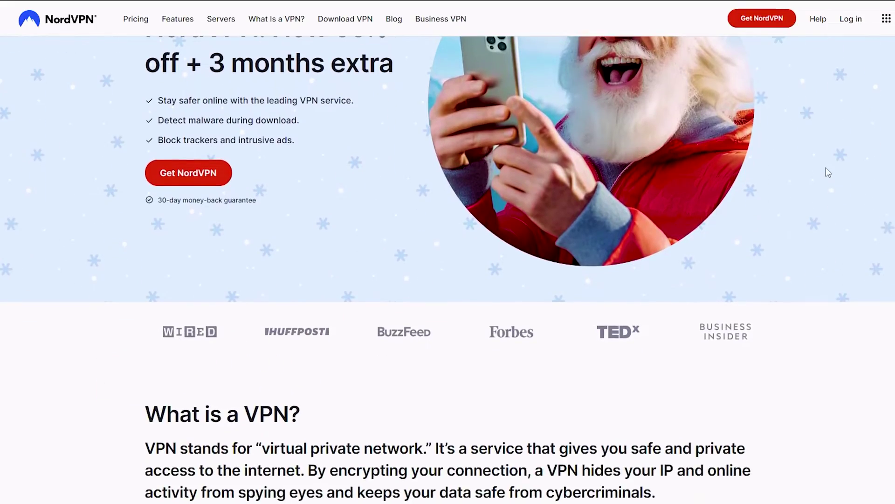
# - Scroll through the NordVPN homepage features and its Windows app download page
pyautogui.scroll(-8, 827, 168)
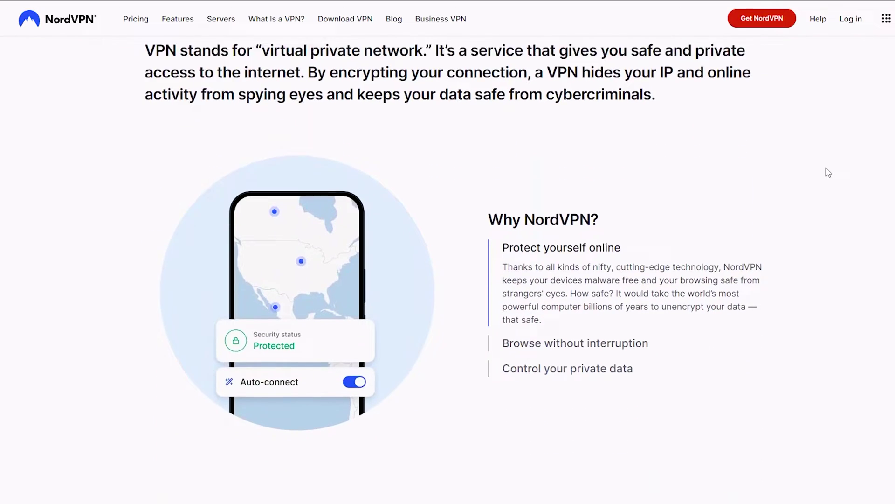
pyautogui.scroll(-10, 828, 172)
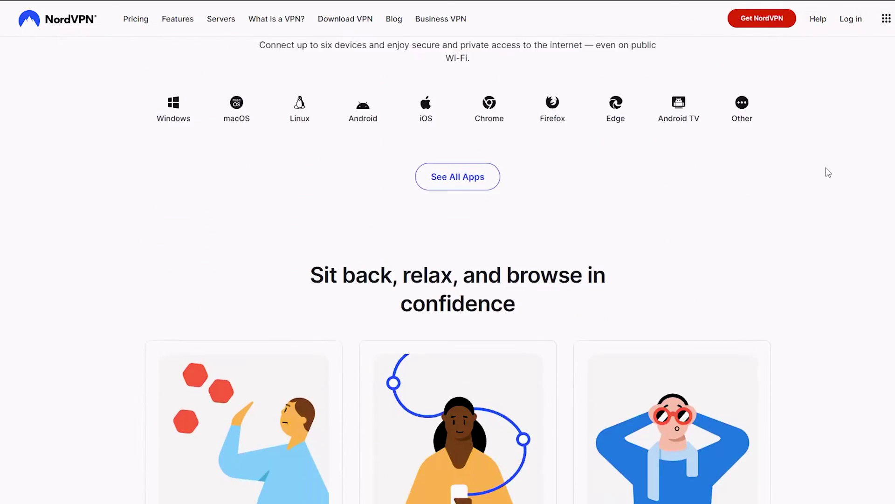
pyautogui.scroll(-11, 828, 172)
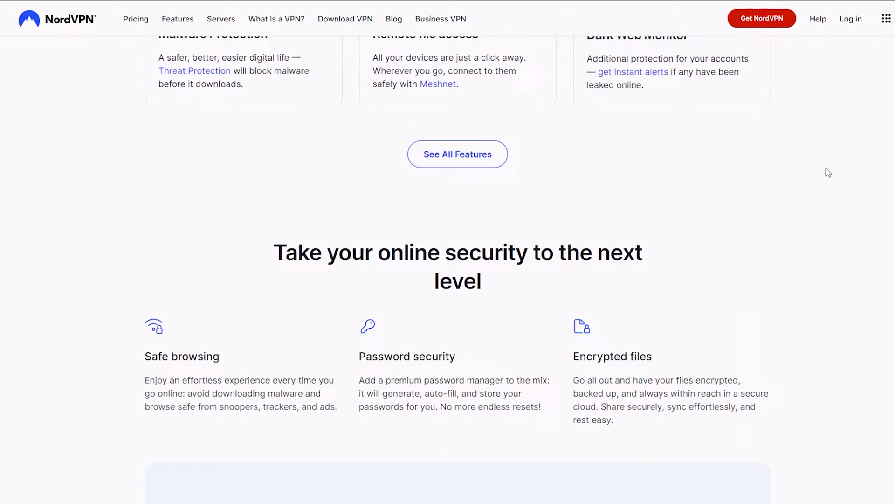
pyautogui.scroll(-6, 828, 173)
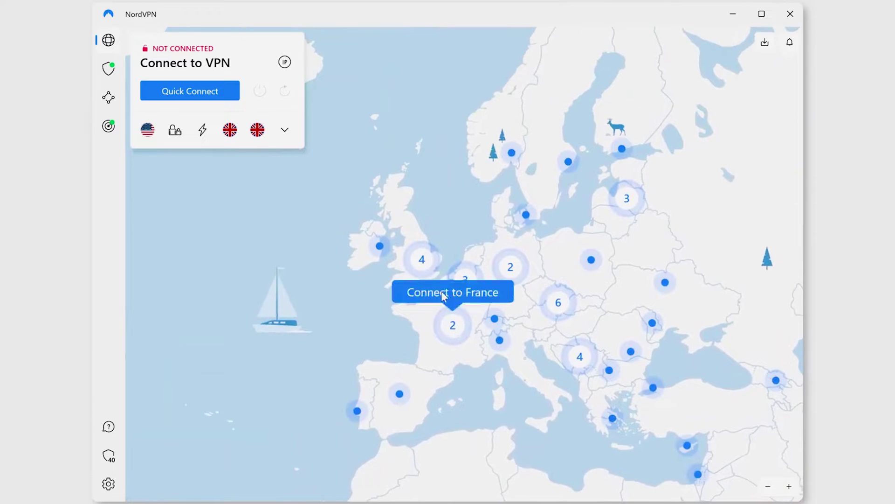
pyautogui.scroll(2, 436, 278)
pyautogui.scroll(2, 437, 278)
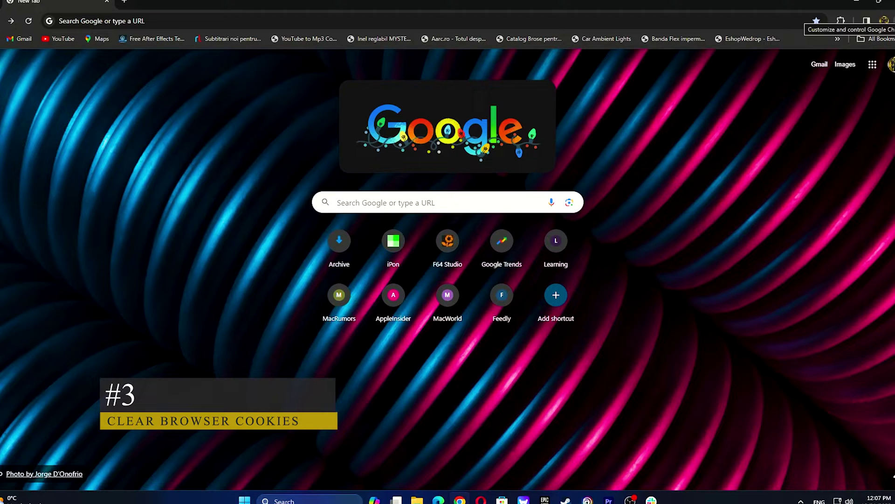
# - Bring up Chrome's Clear browsing data options with the time range kept at All time
pyautogui.click(892, 21)
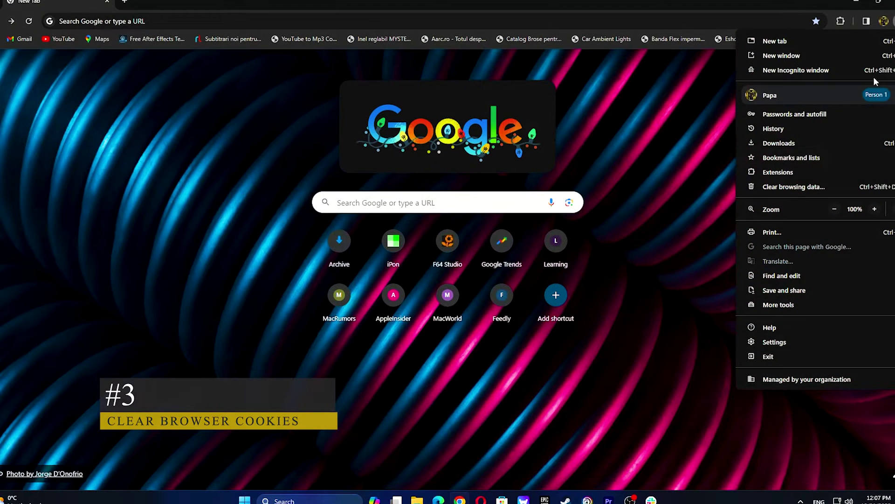
pyautogui.click(798, 189)
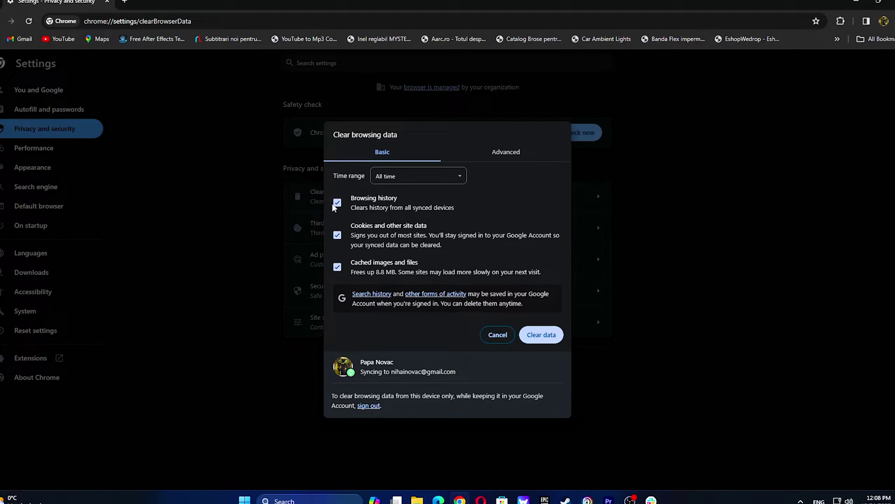
pyautogui.click(417, 176)
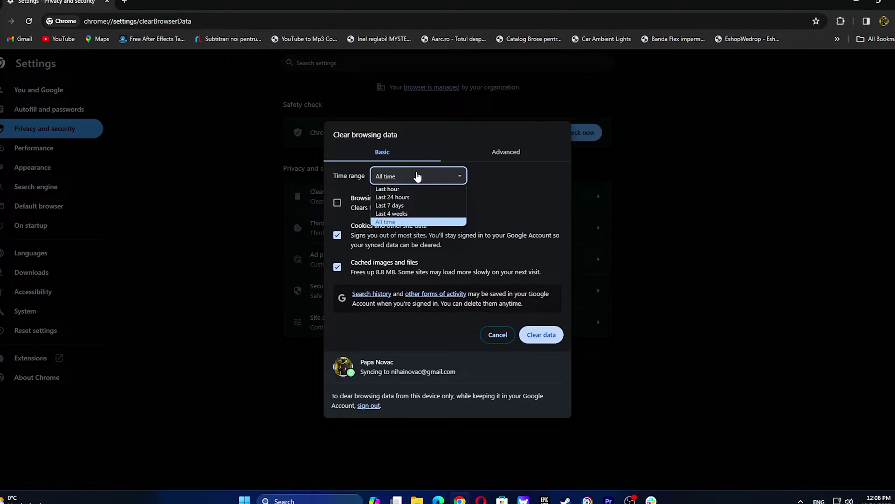
pyautogui.click(417, 176)
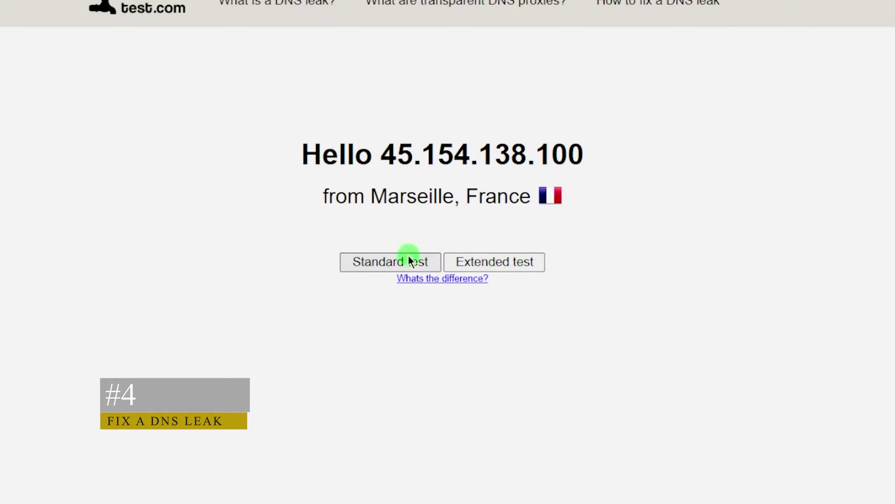
# - Run dnsleaktest.com's standard test and review the six Marseille, France servers listed
pyautogui.click(356, 263)
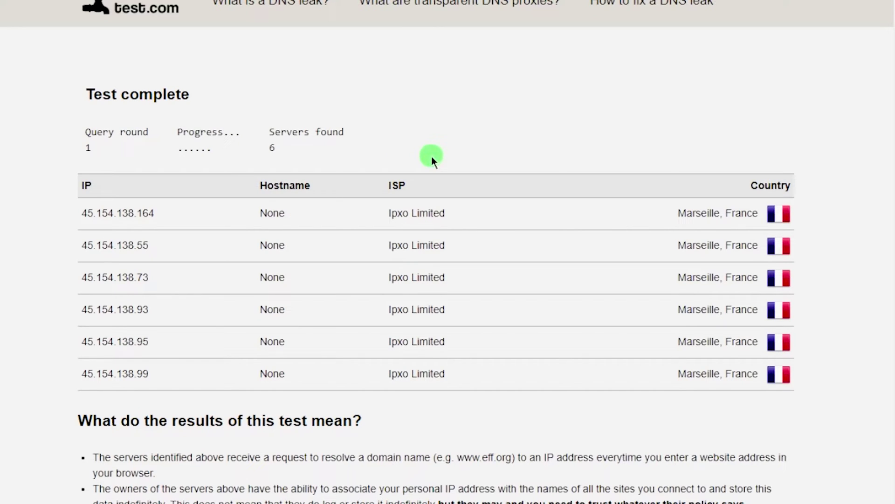
pyautogui.scroll(-1, 441, 198)
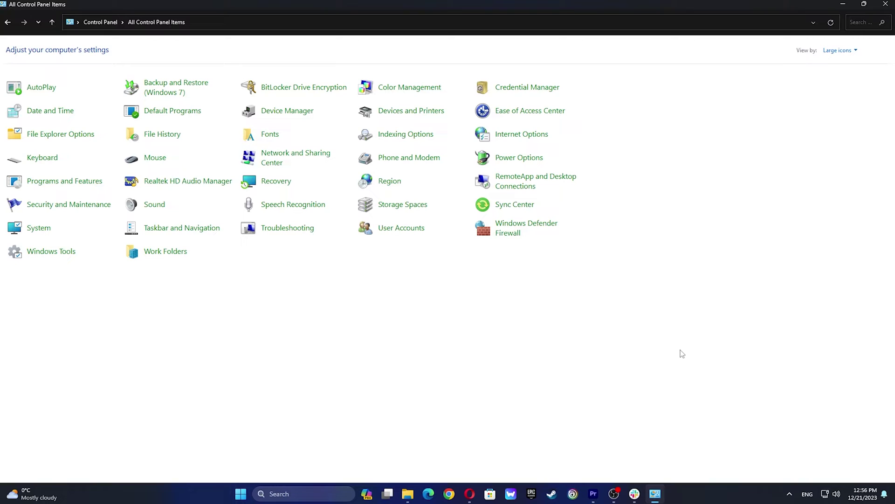
# - Open the Ethernet adapter's Internet Protocol properties to set DNS 8.8.8.8 and 8.8.4.4
pyautogui.click(297, 162)
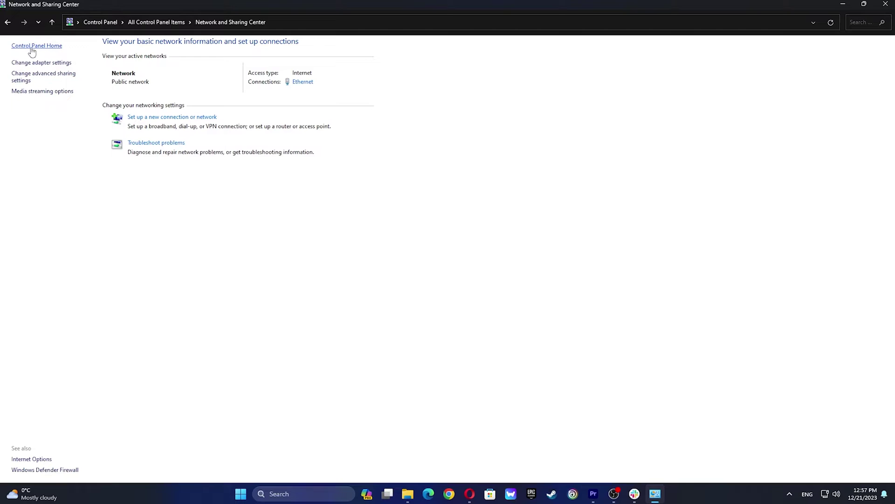
pyautogui.click(60, 63)
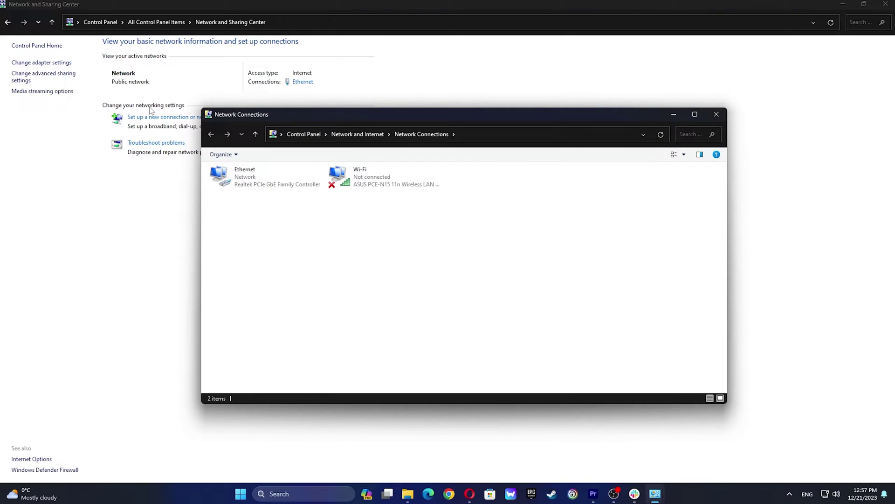
pyautogui.rightClick(276, 183)
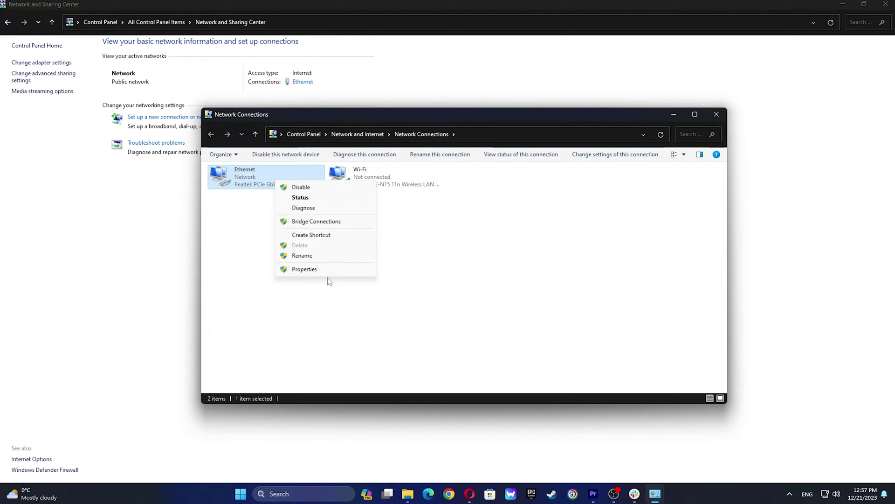
pyautogui.click(318, 270)
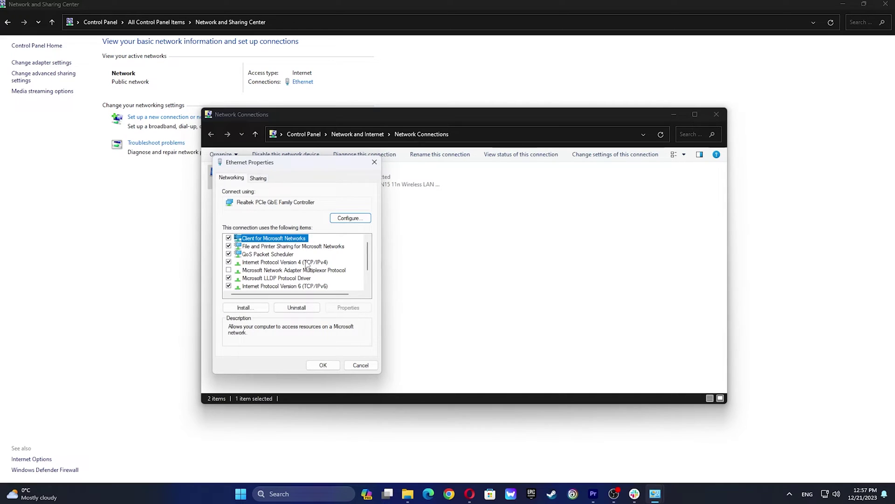
pyautogui.doubleClick(306, 262)
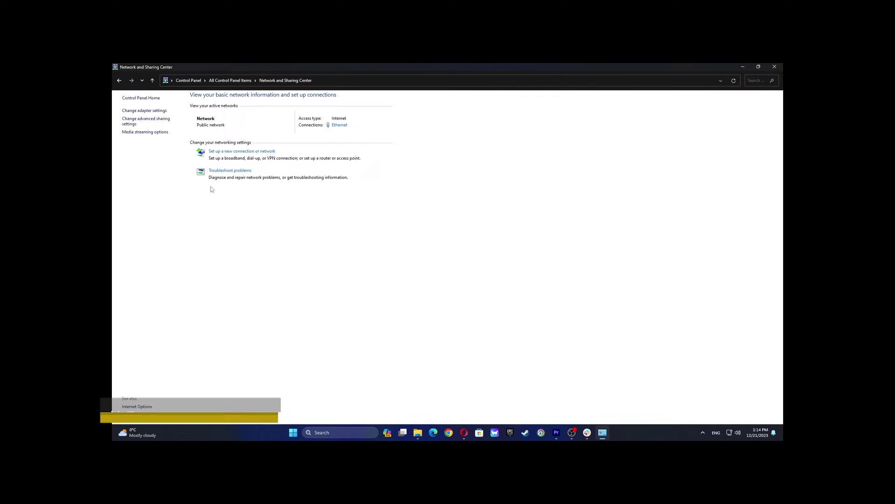
# - Untick Internet Protocol Version 6 (TCP/IPv6) in the Ethernet adapter's properties
pyautogui.click(152, 112)
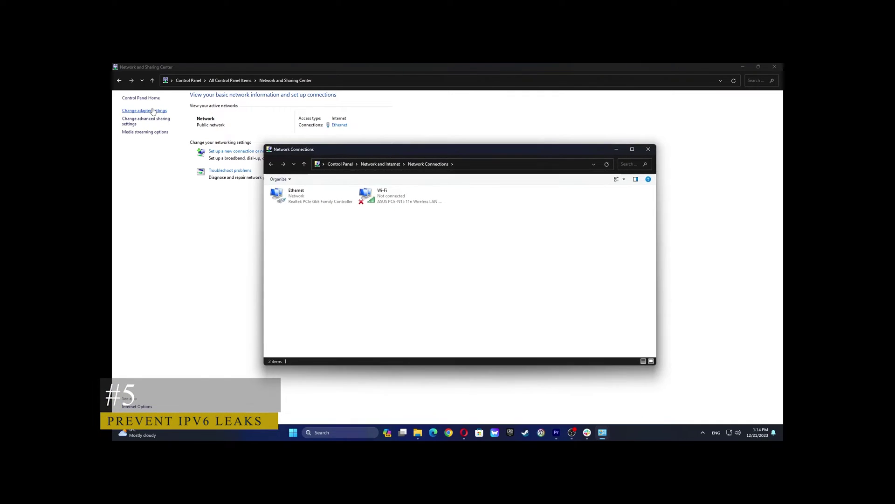
pyautogui.rightClick(267, 176)
pyautogui.click(297, 264)
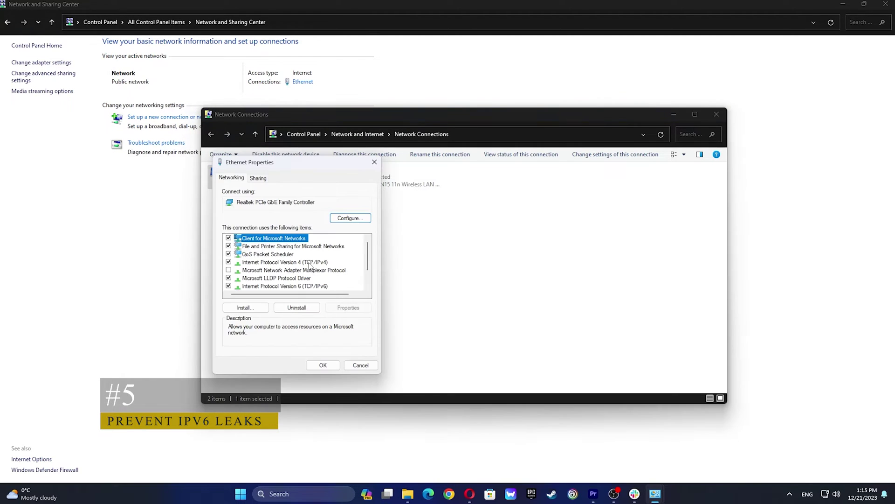
pyautogui.click(228, 286)
pyautogui.scroll(-1, 239, 283)
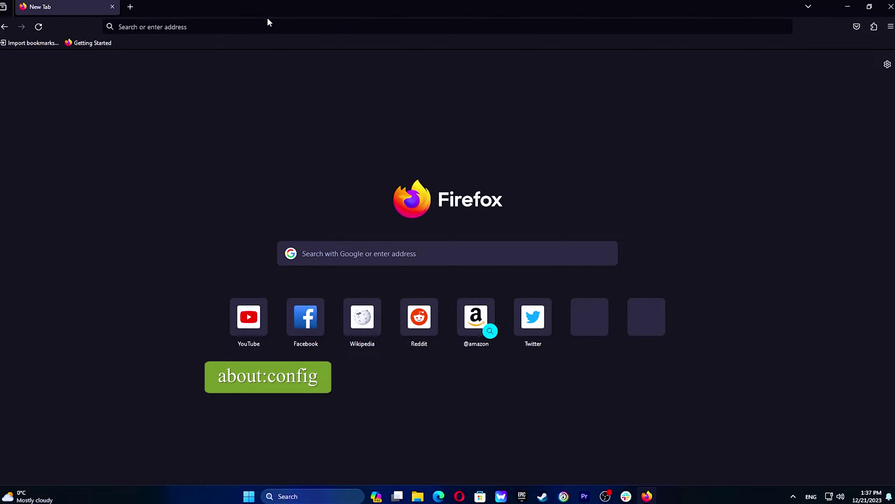
# - Load about:config in Firefox and filter it to media.peerconnection.enabled
pyautogui.click(264, 26)
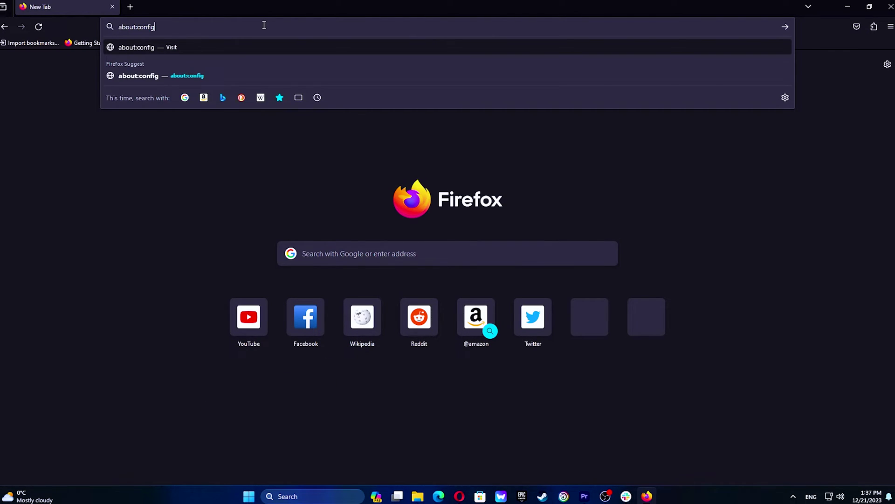
pyautogui.press('Return')
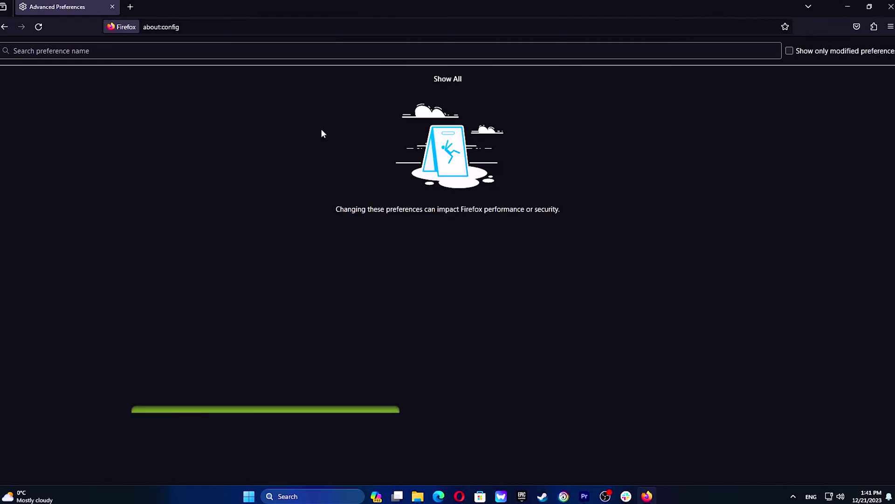
pyautogui.click(185, 56)
pyautogui.write('media.peerconnection.enabled')
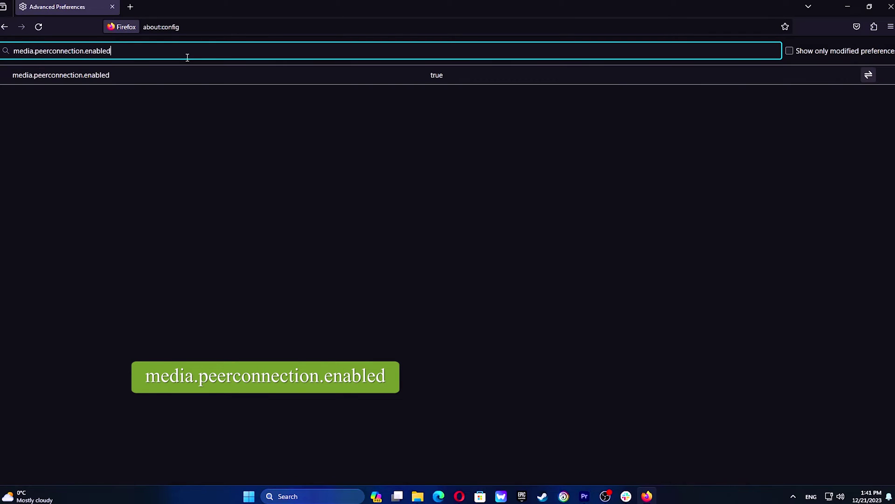